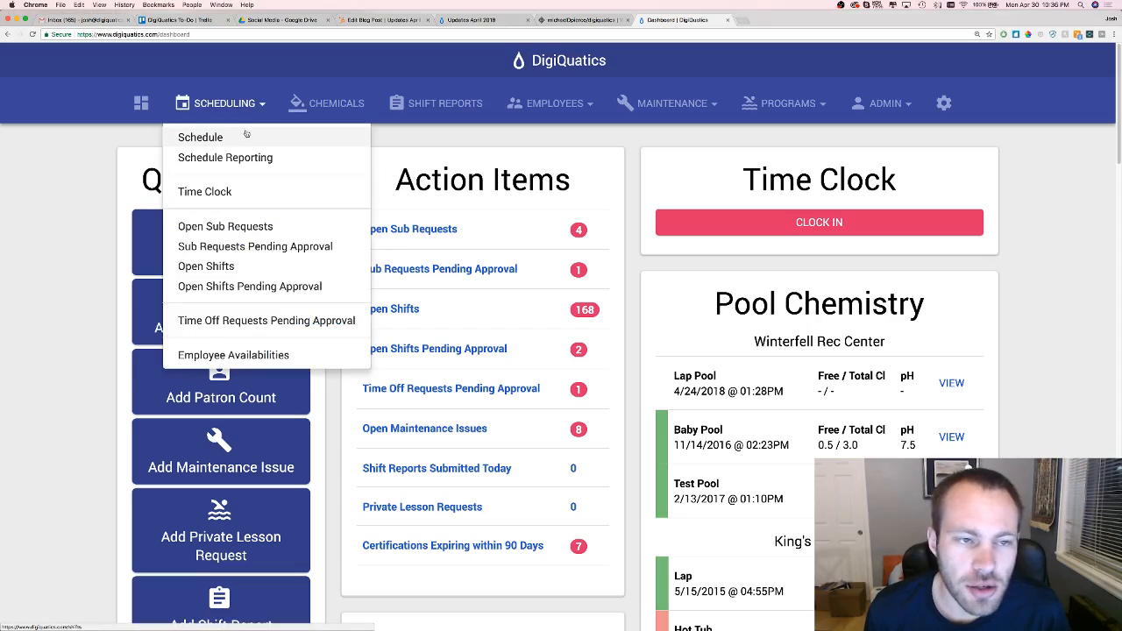
# Open the staff schedule and display the Winterfell Rec Center week organized by shift.
pyautogui.click(246, 135)
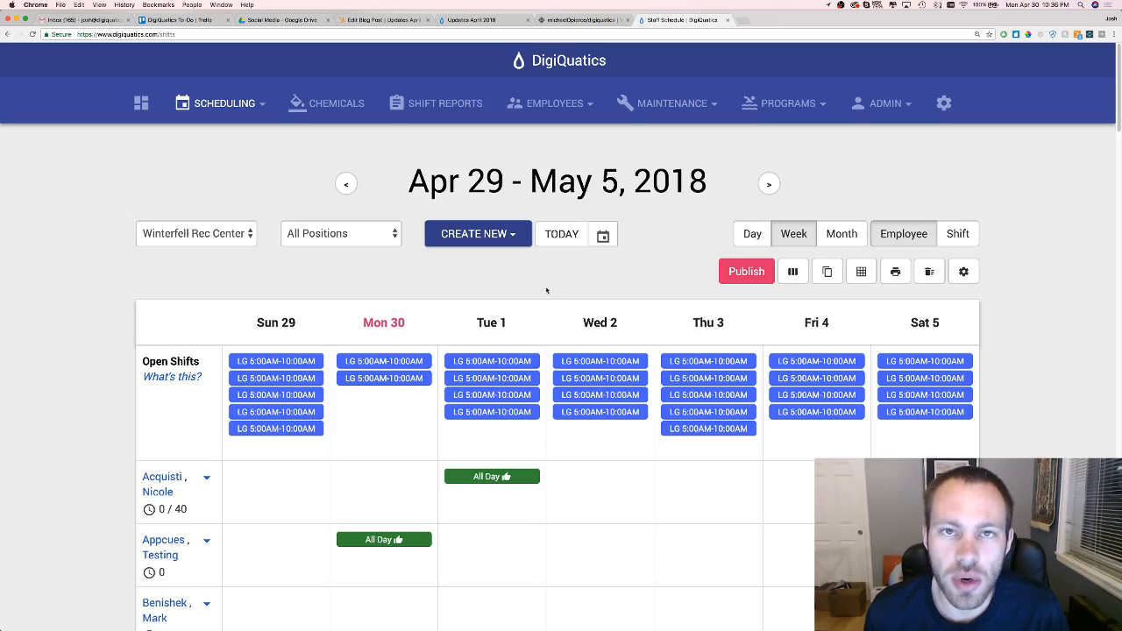
pyautogui.scroll(-2, 482, 297)
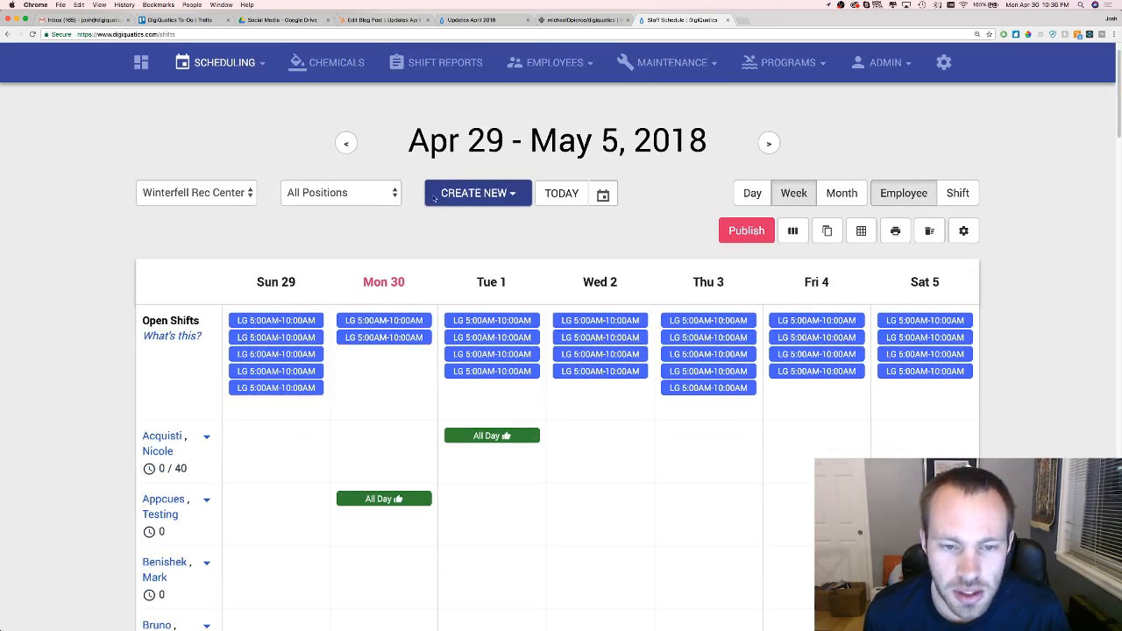
pyautogui.click(958, 192)
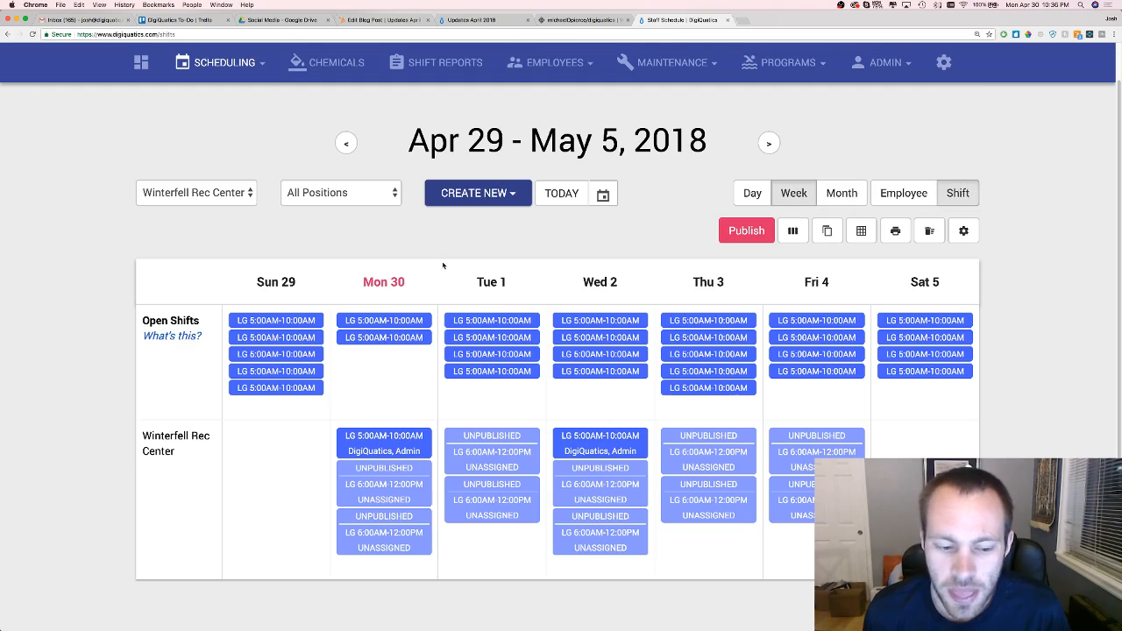
pyautogui.scroll(-1, 440, 242)
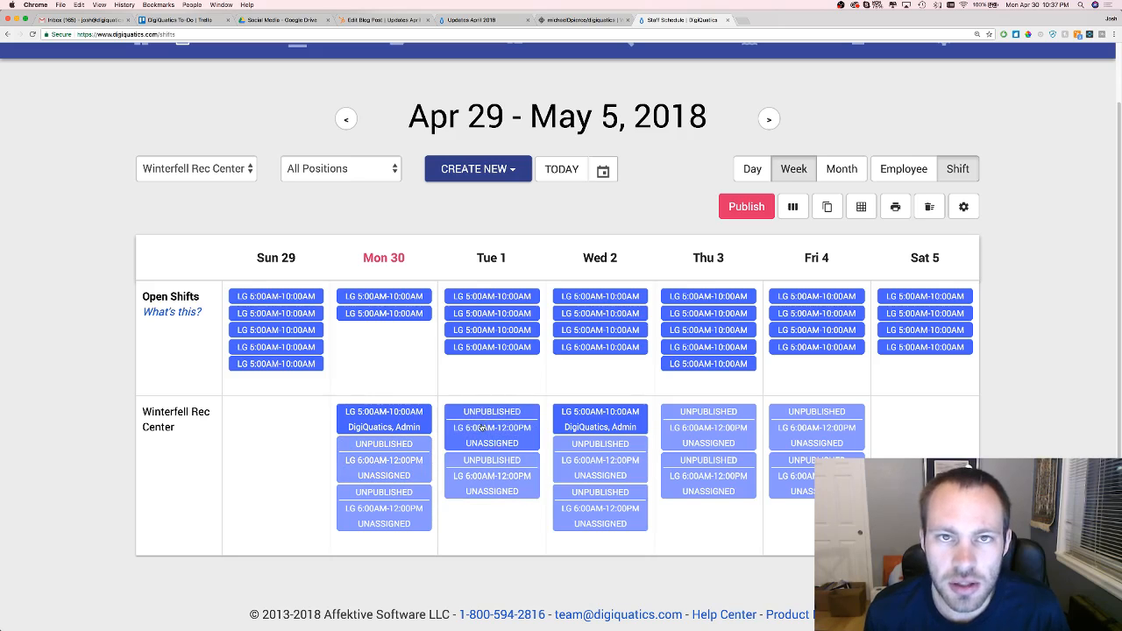
# Change the position of an unassigned 6:00am–12:00pm lifeguard shift on Tuesday, May 1 to Instructor (WSI) and save it.
pyautogui.click(491, 408)
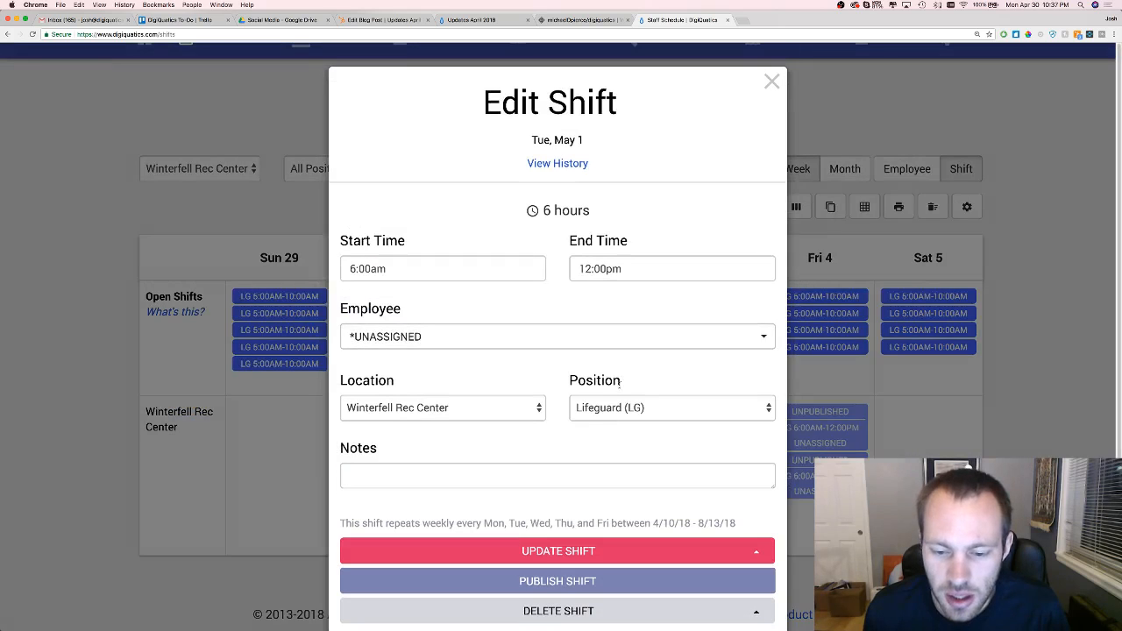
pyautogui.click(625, 412)
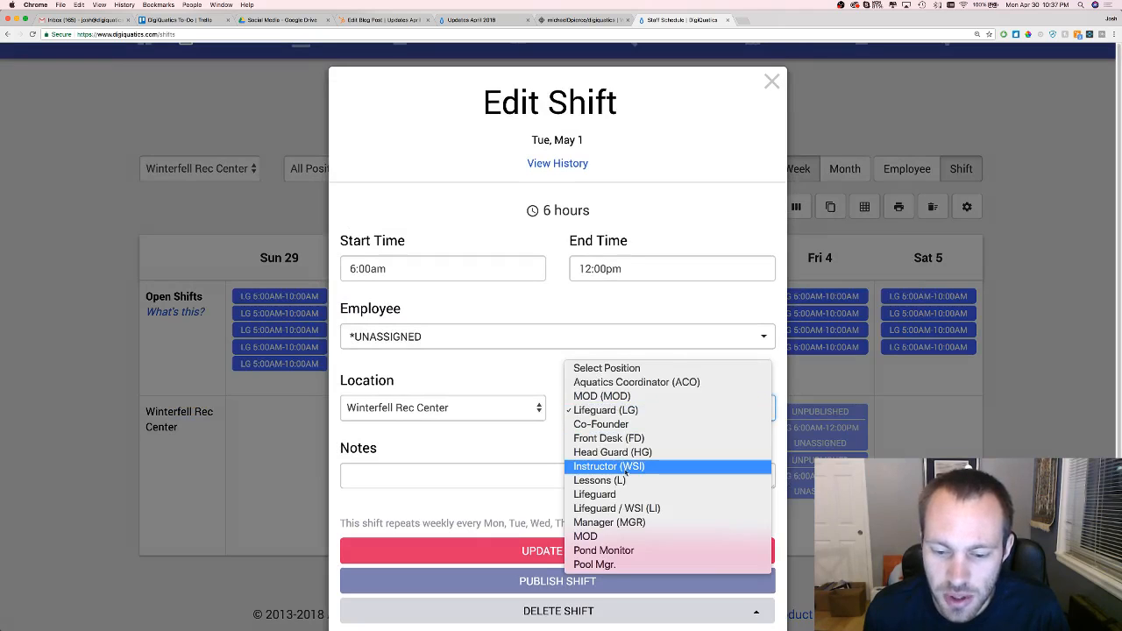
pyautogui.press('Escape')
pyautogui.press('i')
pyautogui.click(583, 547)
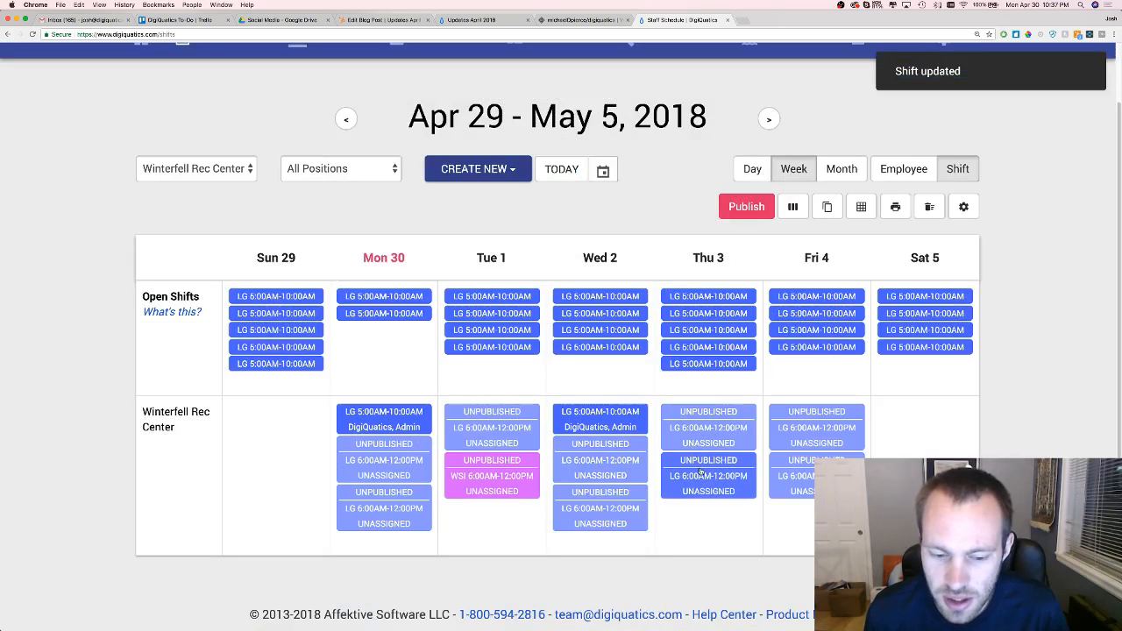
# Change the position of an unassigned 6:00am–12:00pm lifeguard shift on Thursday, May 3 to Instructor (WSI) and save it.
pyautogui.click(672, 436)
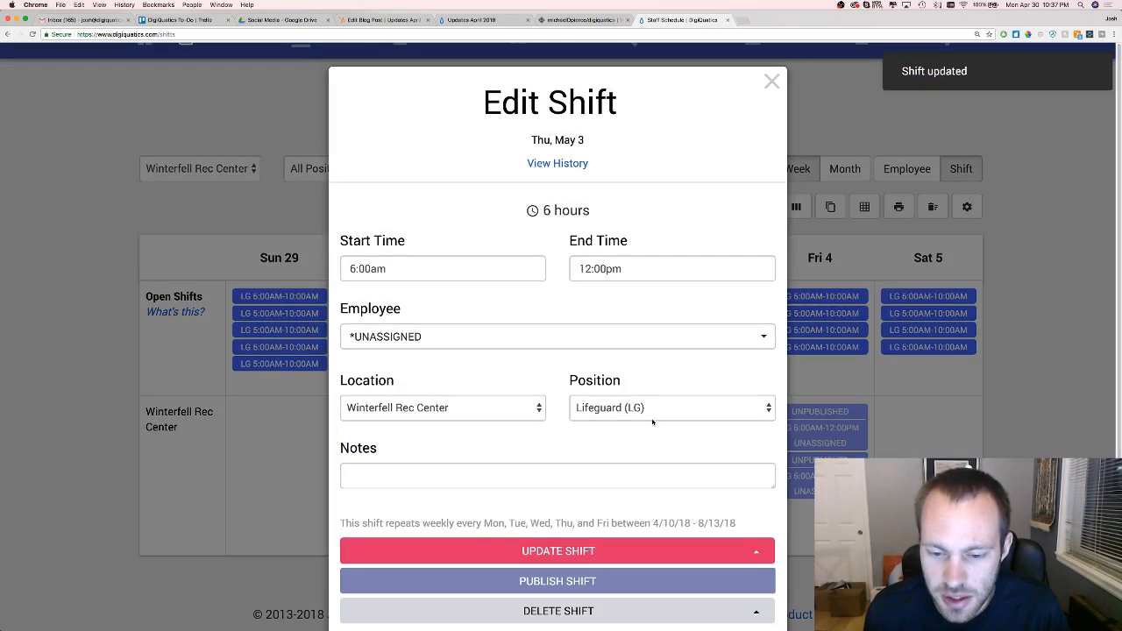
pyautogui.click(652, 422)
pyautogui.click(636, 468)
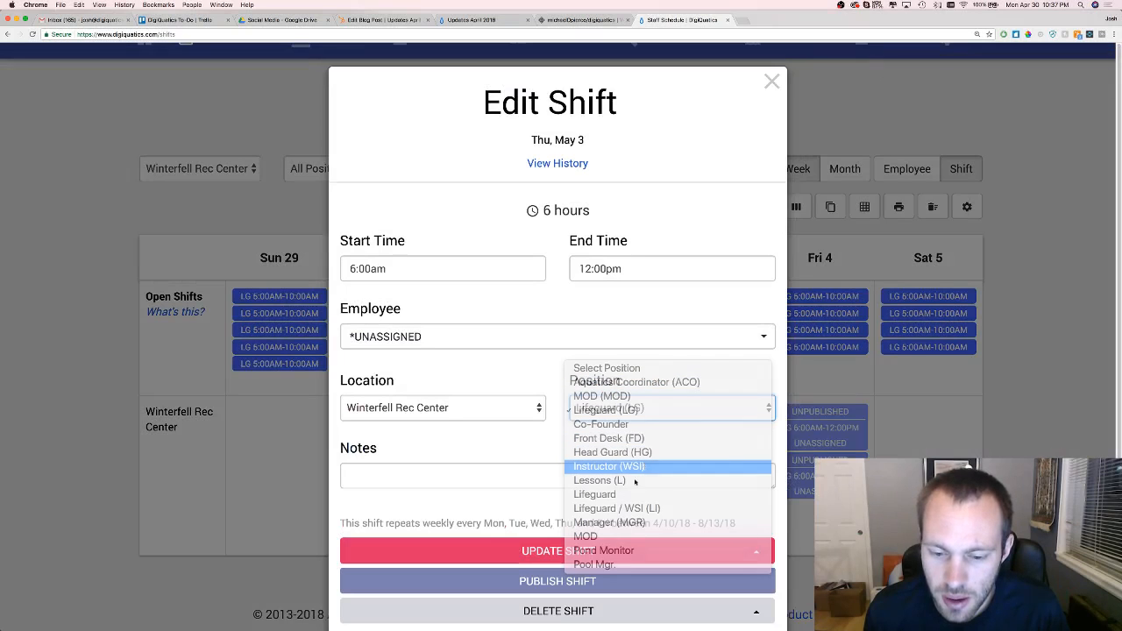
pyautogui.click(593, 548)
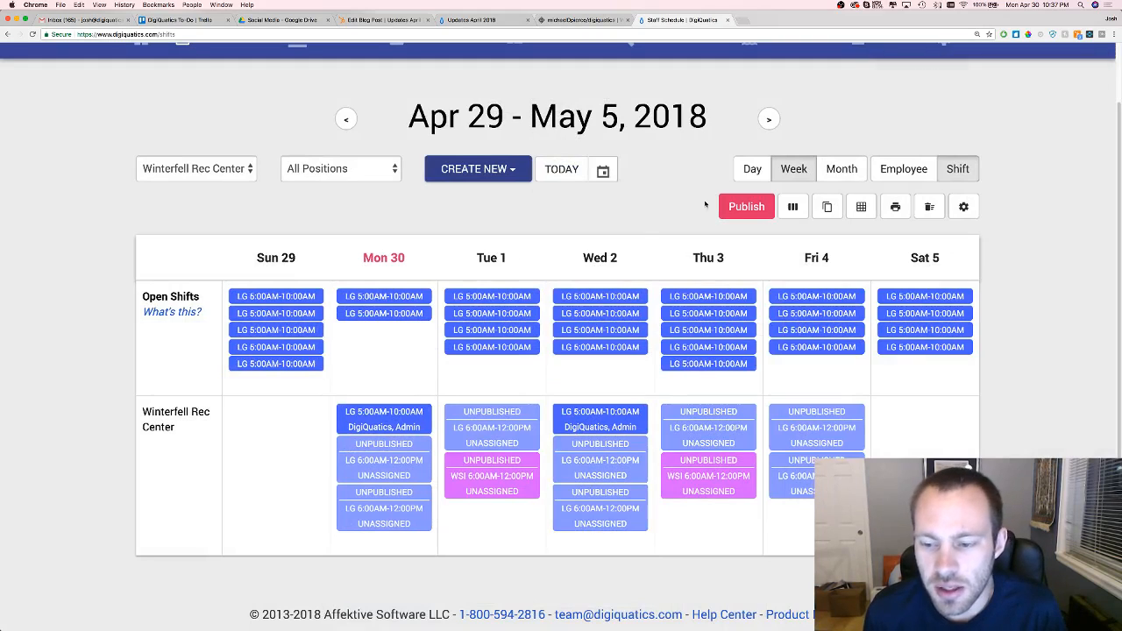
# Start a new schedule template from the current week's shifts and name it "Summer Week A".
pyautogui.click(794, 207)
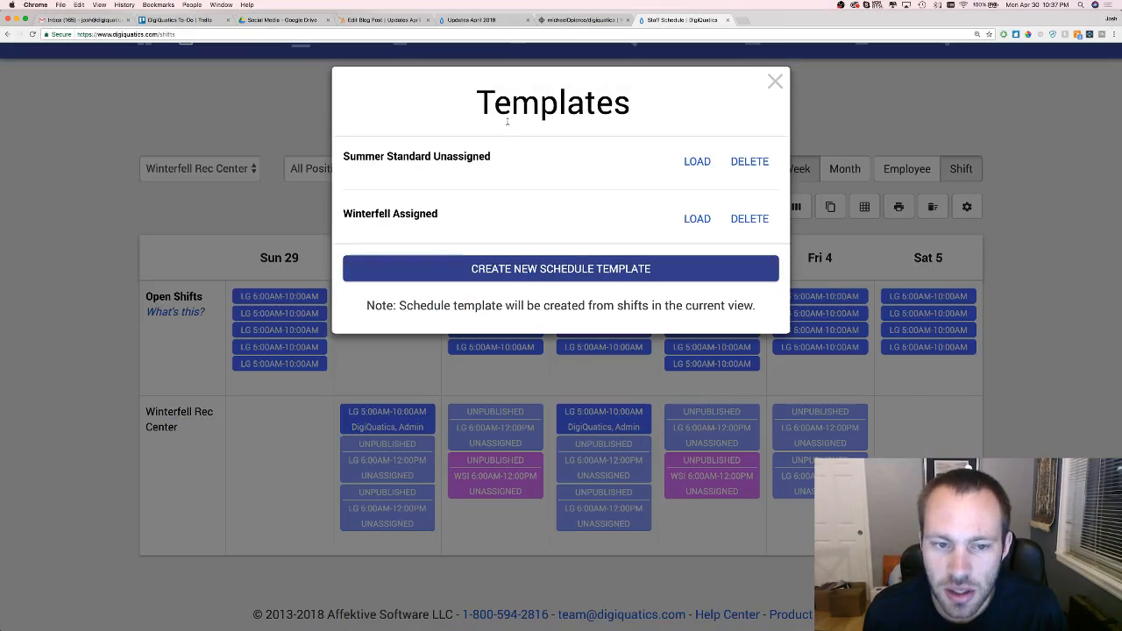
pyautogui.click(514, 266)
pyautogui.click(445, 188)
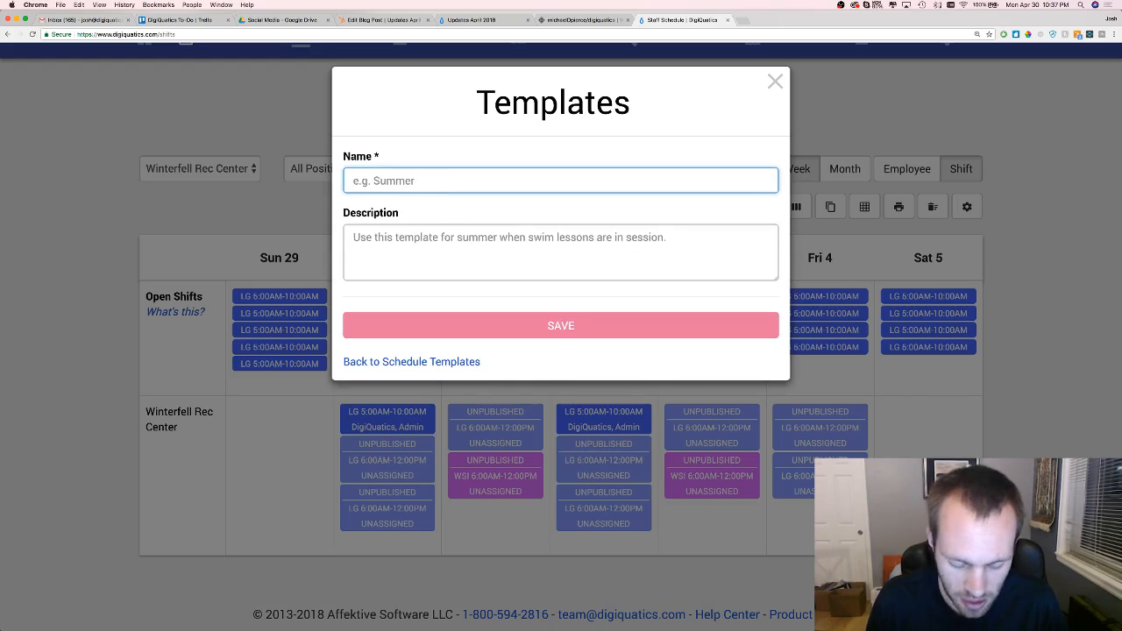
pyautogui.write('Summer Week A')
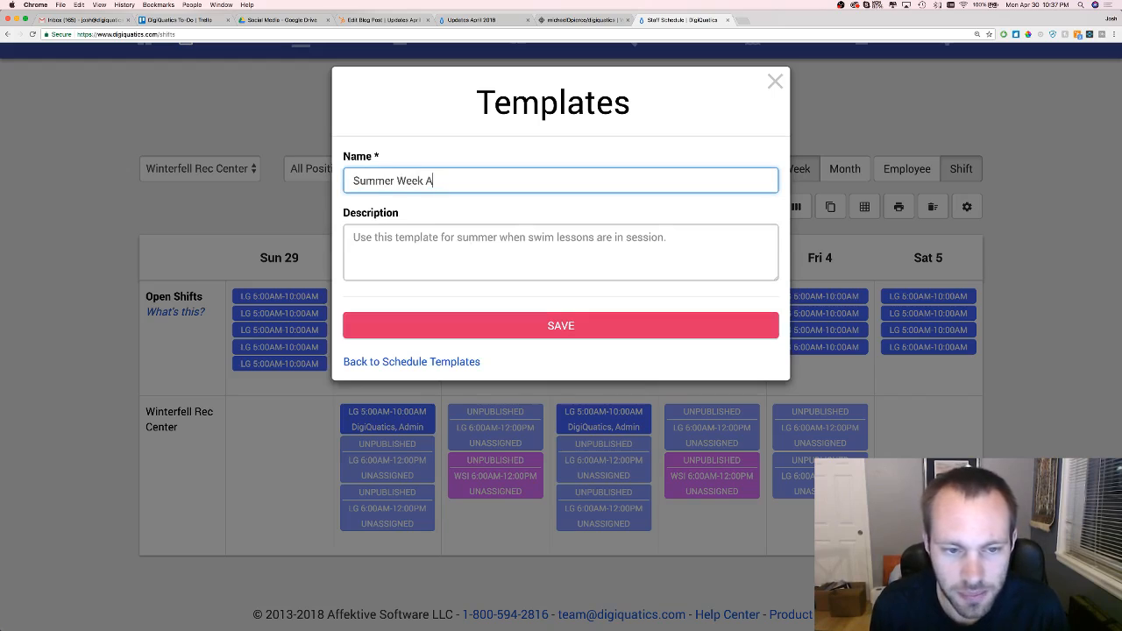
# Describe the template as "Use this template for the first weeks in summertime", save it, and close the template list.
pyautogui.click(452, 232)
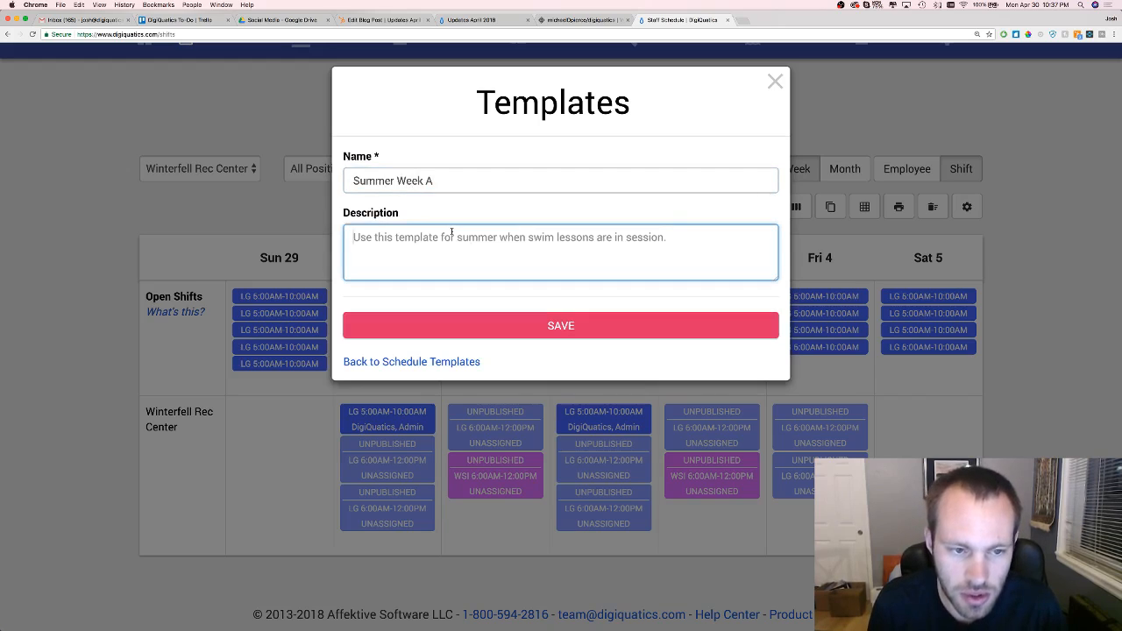
pyautogui.write('User this')
pyautogui.press('BackSpace')
pyautogui.press('BackSpace')
pyautogui.press('BackSpace')
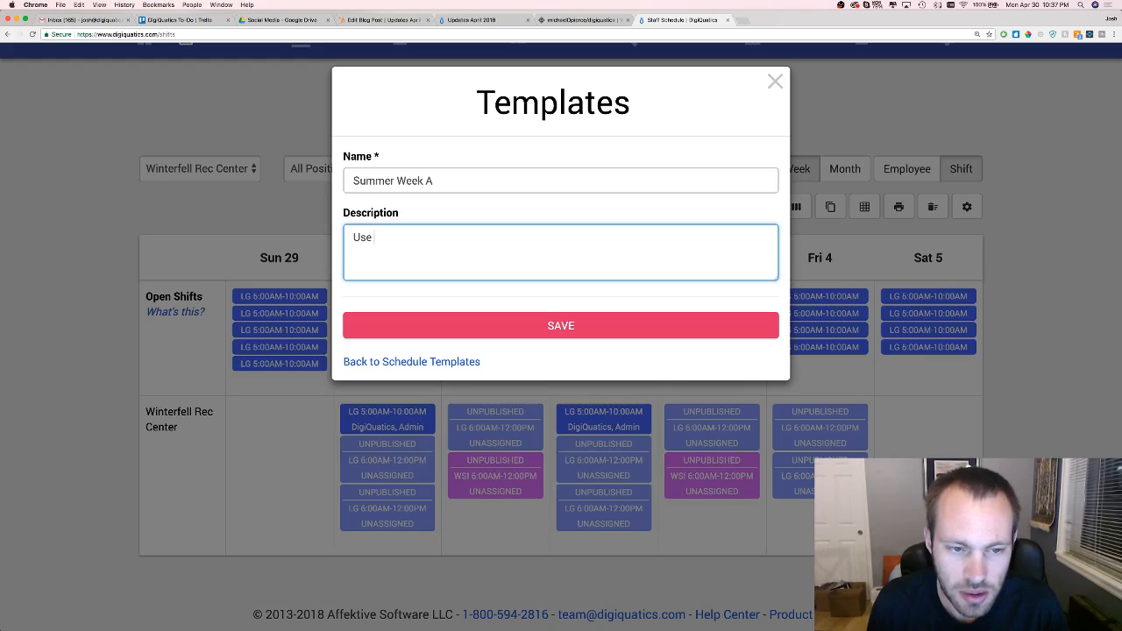
pyautogui.write('this template for ')
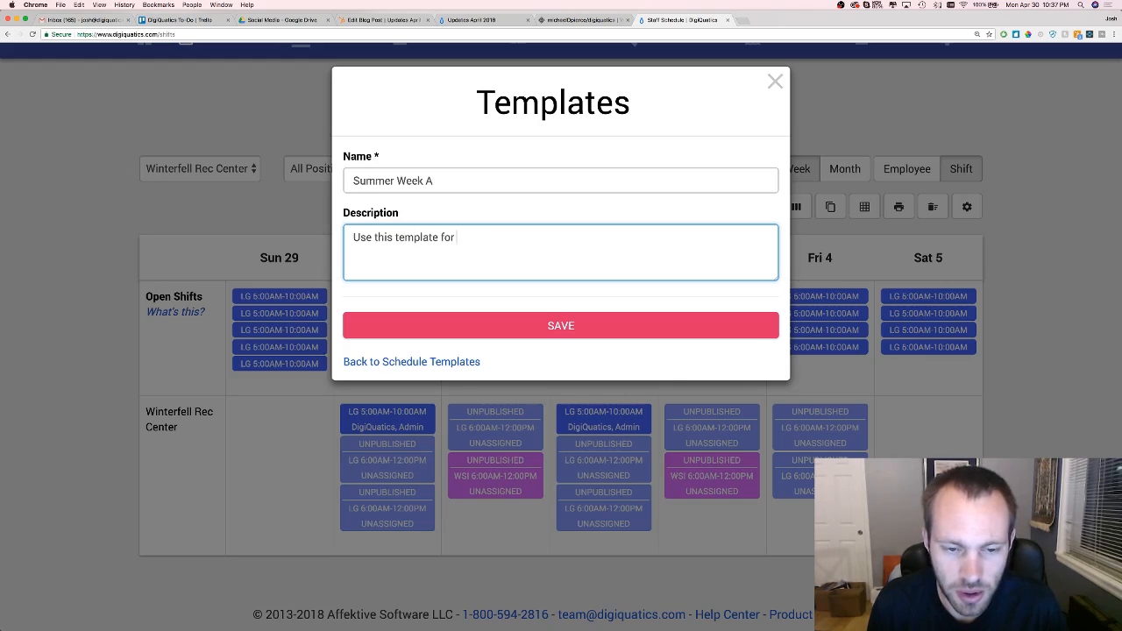
pyautogui.write('the first ')
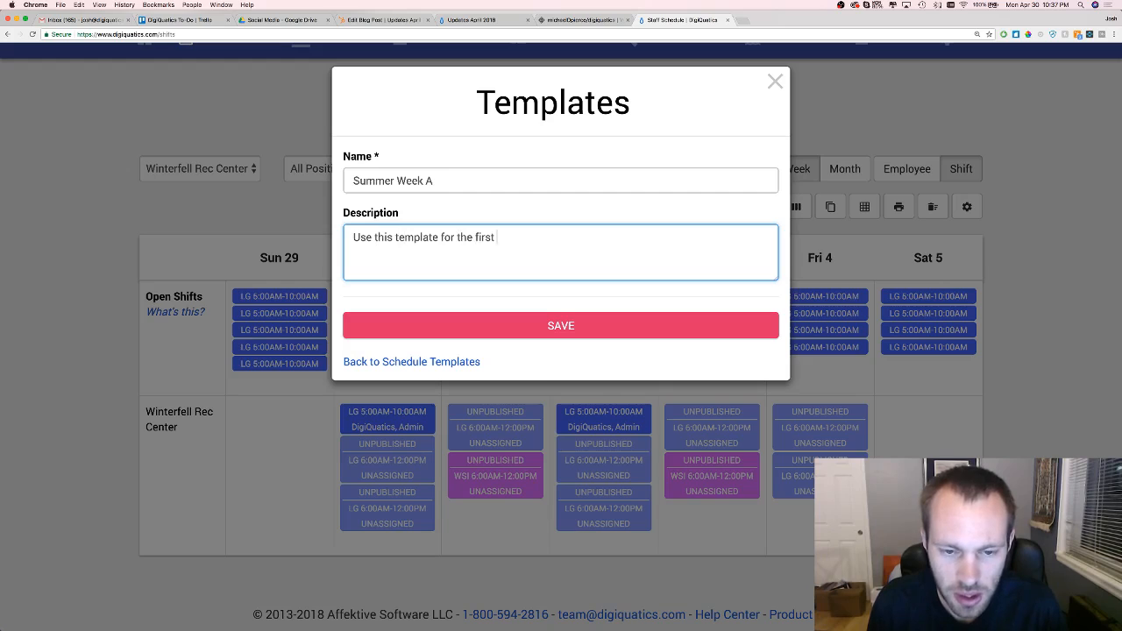
pyautogui.write('weeks ')
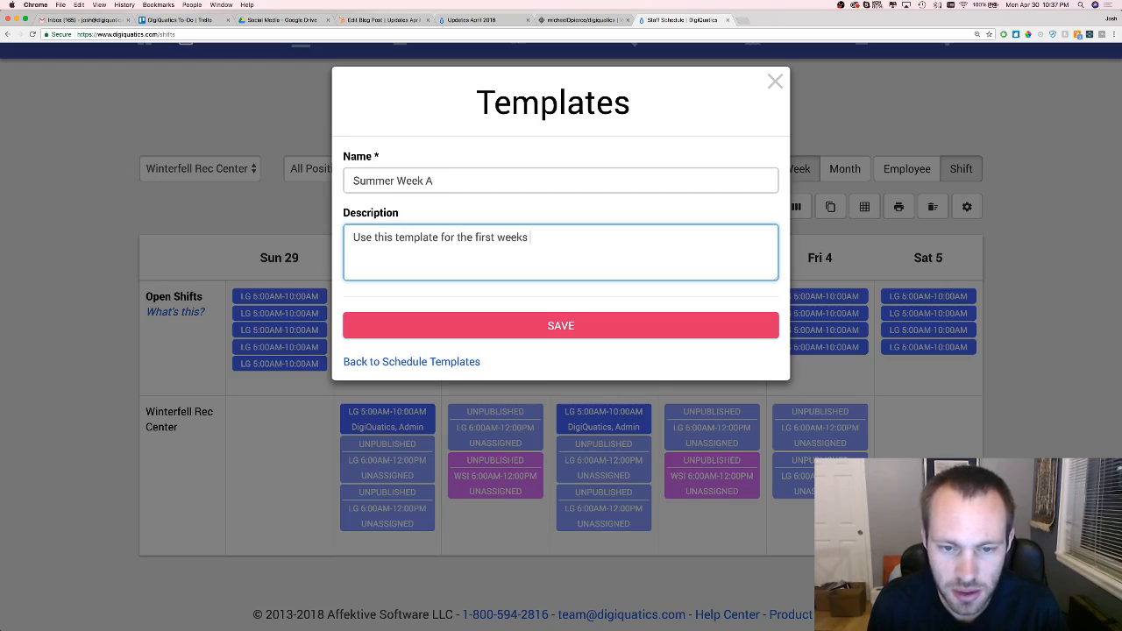
pyautogui.write('in summertime')
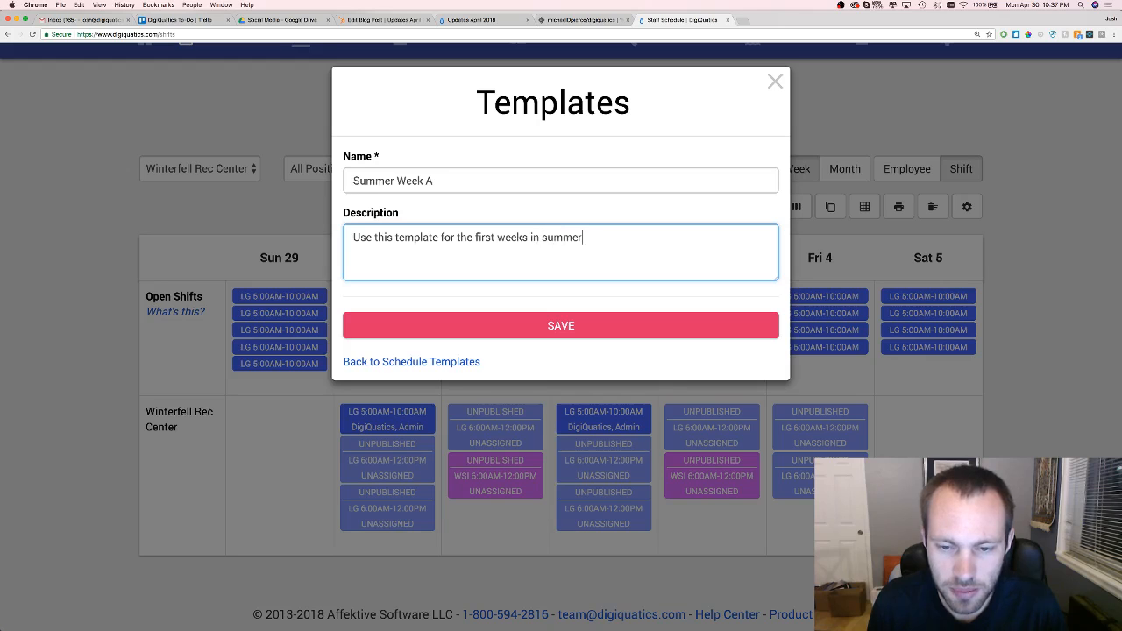
pyautogui.click(579, 328)
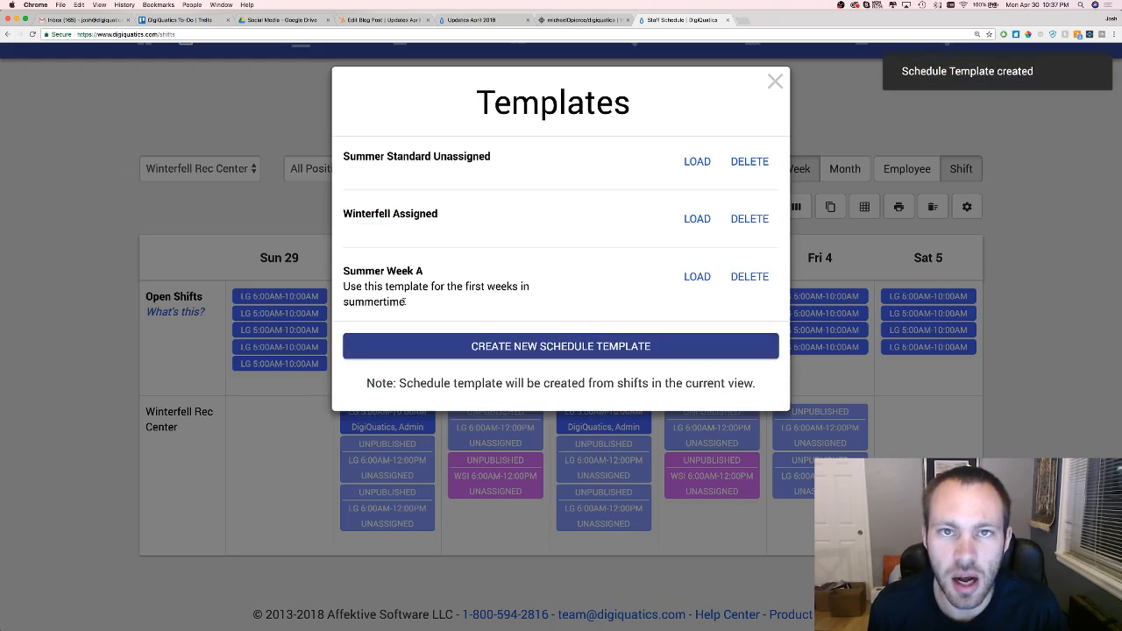
pyautogui.moveTo(404, 301); pyautogui.dragTo(374, 271)
pyautogui.click(423, 285)
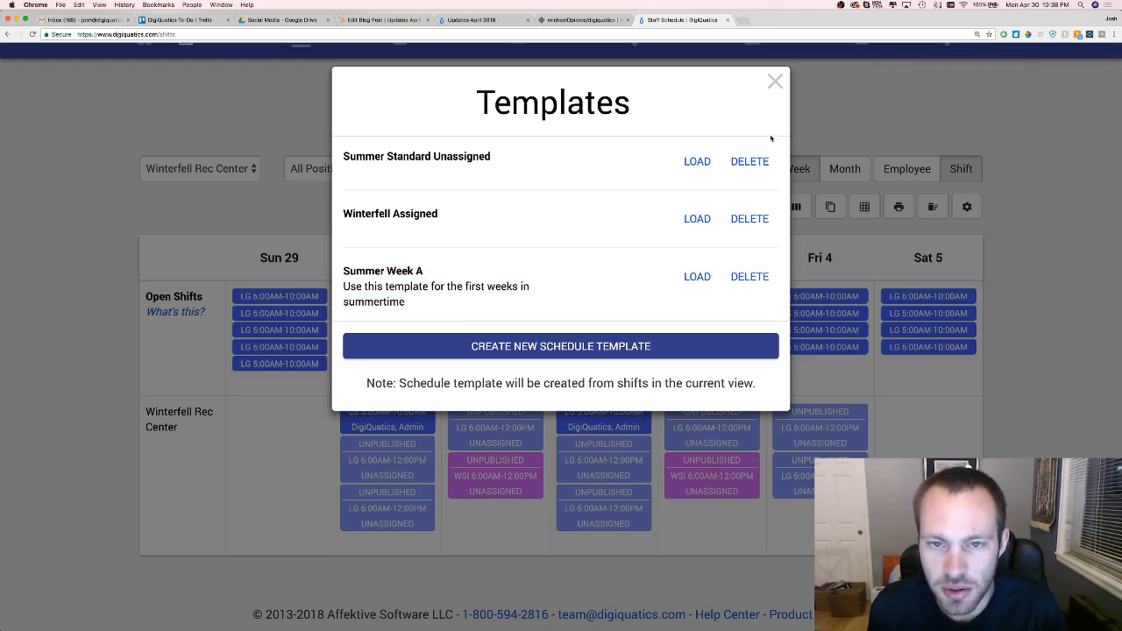
pyautogui.click(772, 81)
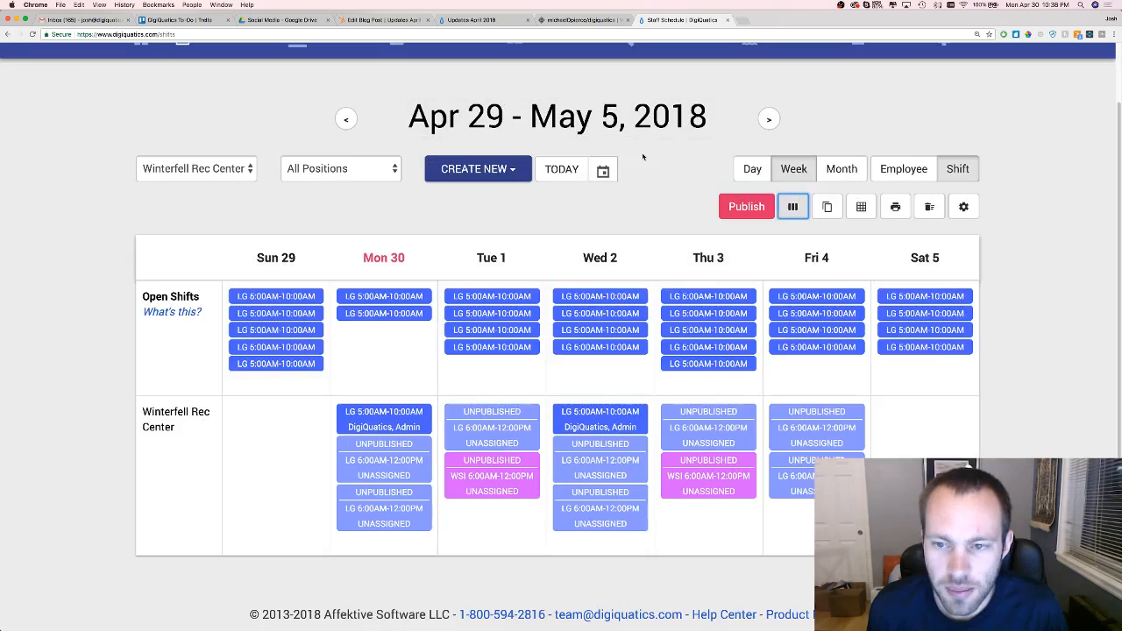
# Go to the week of June 3–9, 2018 and delete all of its shifts.
pyautogui.click(768, 120)
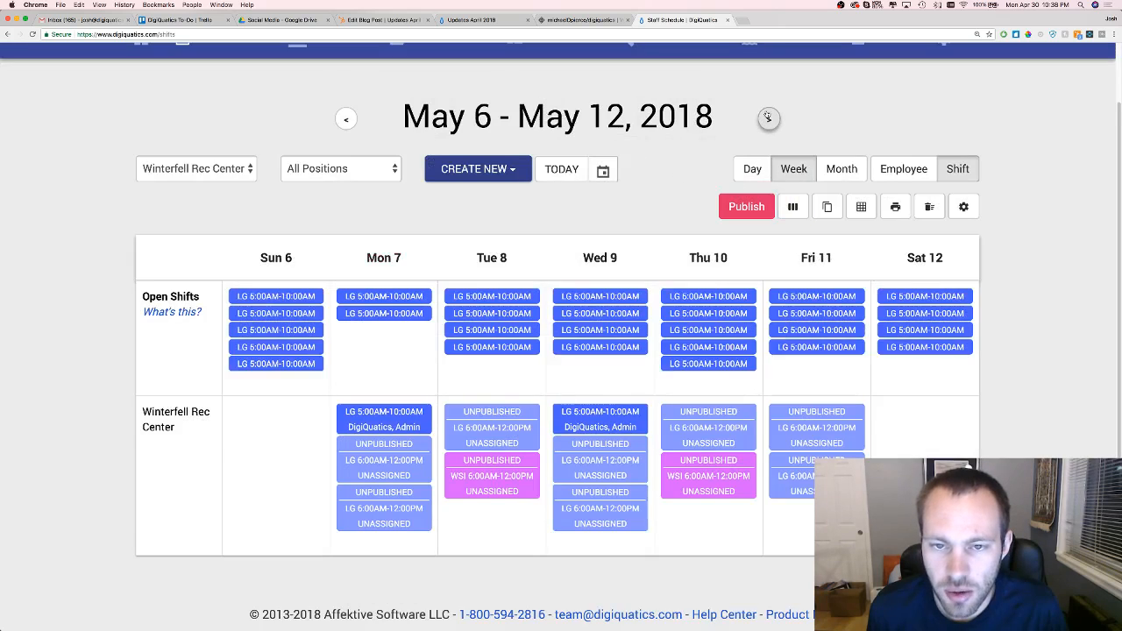
pyautogui.click(768, 117)
pyautogui.click(768, 117)
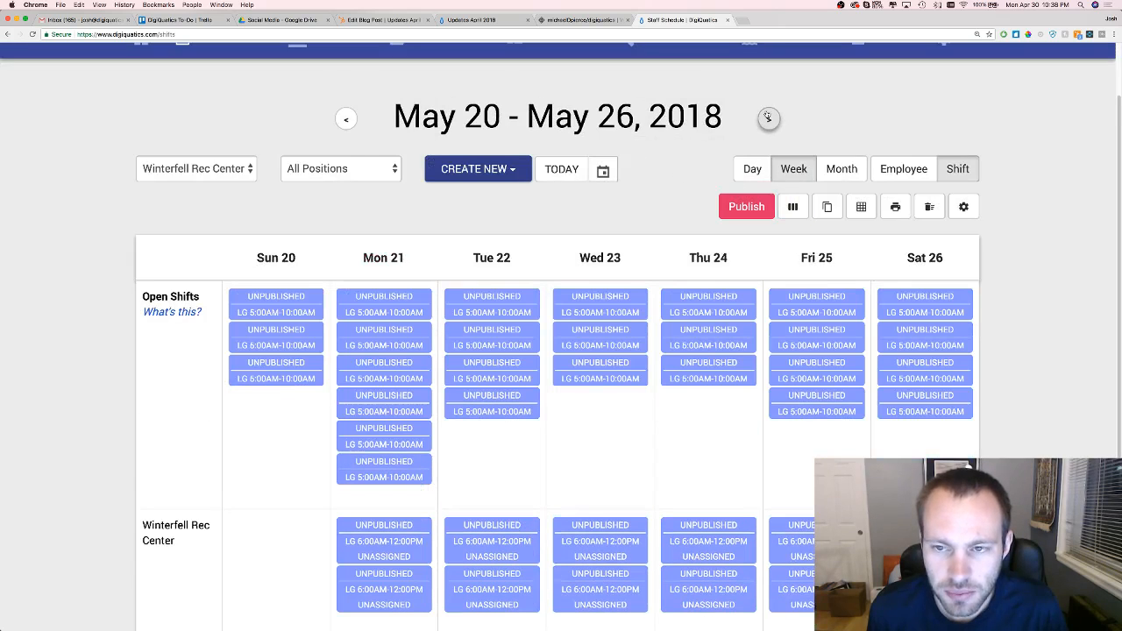
pyautogui.click(601, 219)
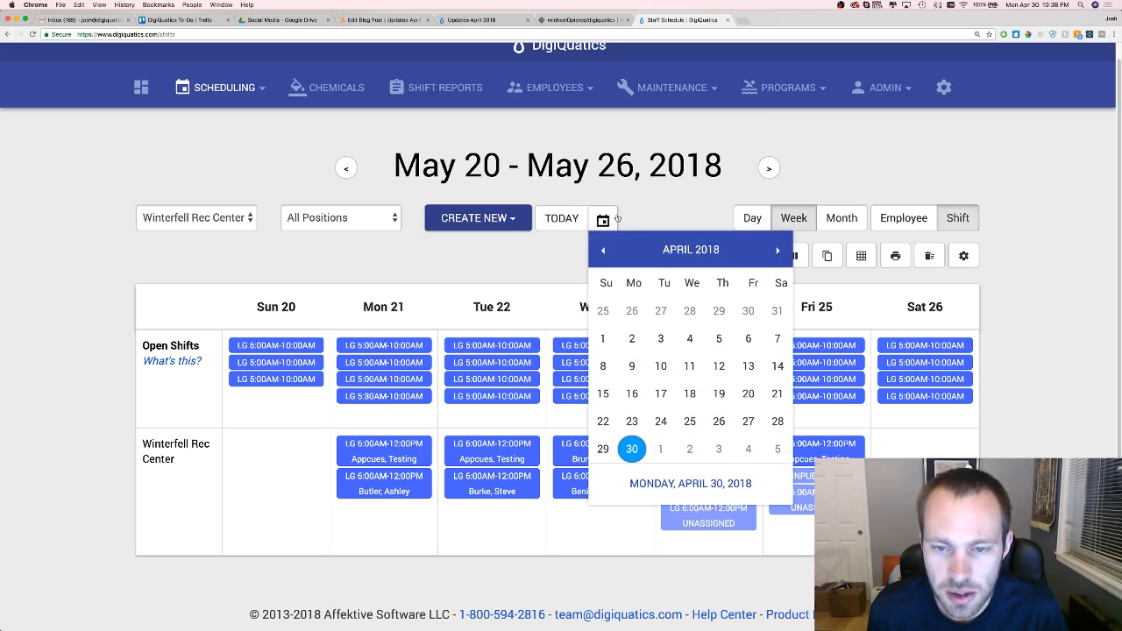
pyautogui.click(778, 250)
pyautogui.click(778, 250)
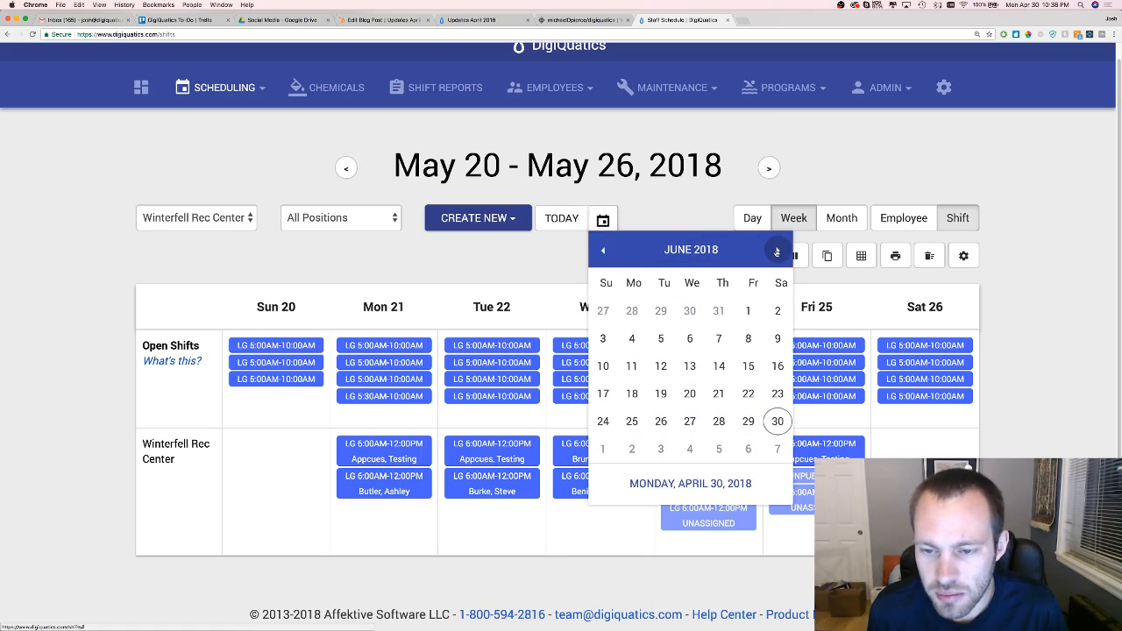
pyautogui.click(690, 338)
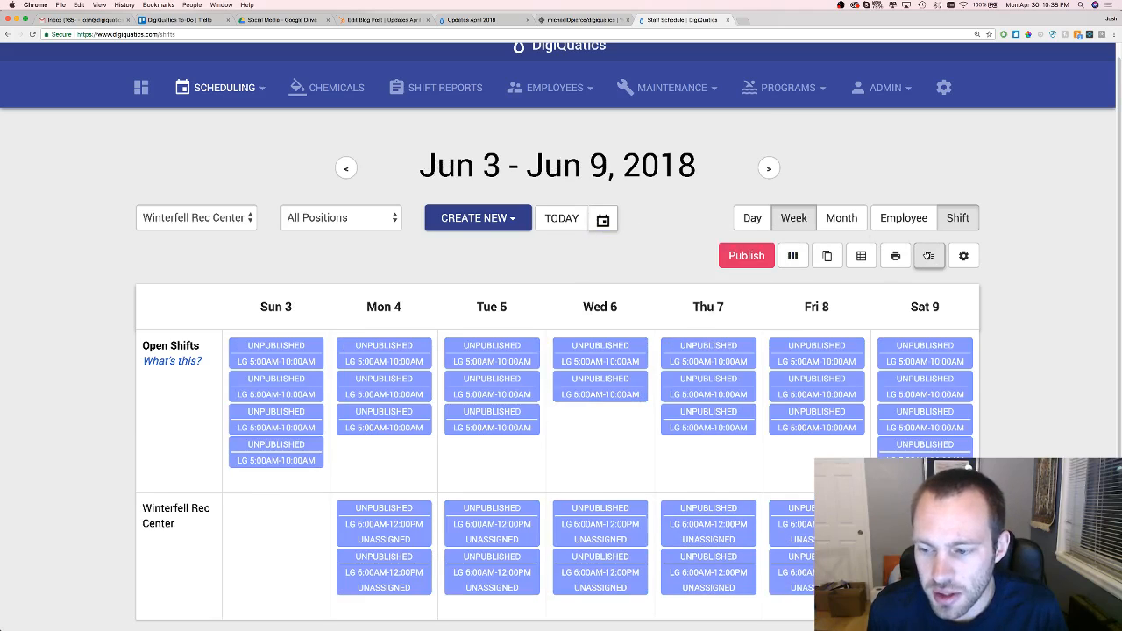
pyautogui.click(929, 255)
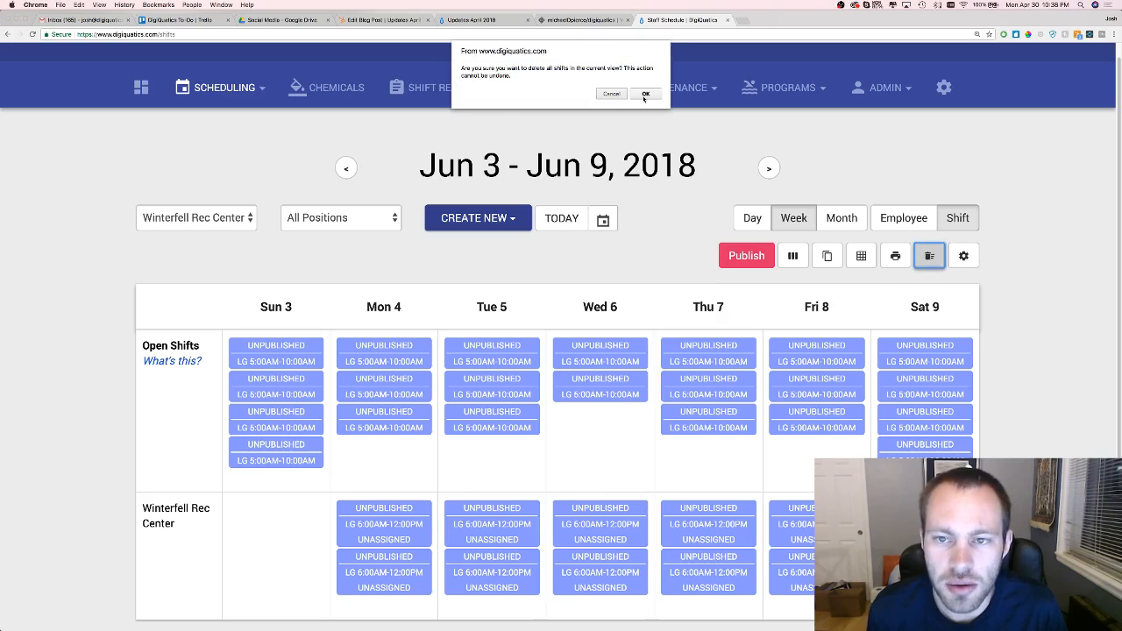
pyautogui.click(644, 93)
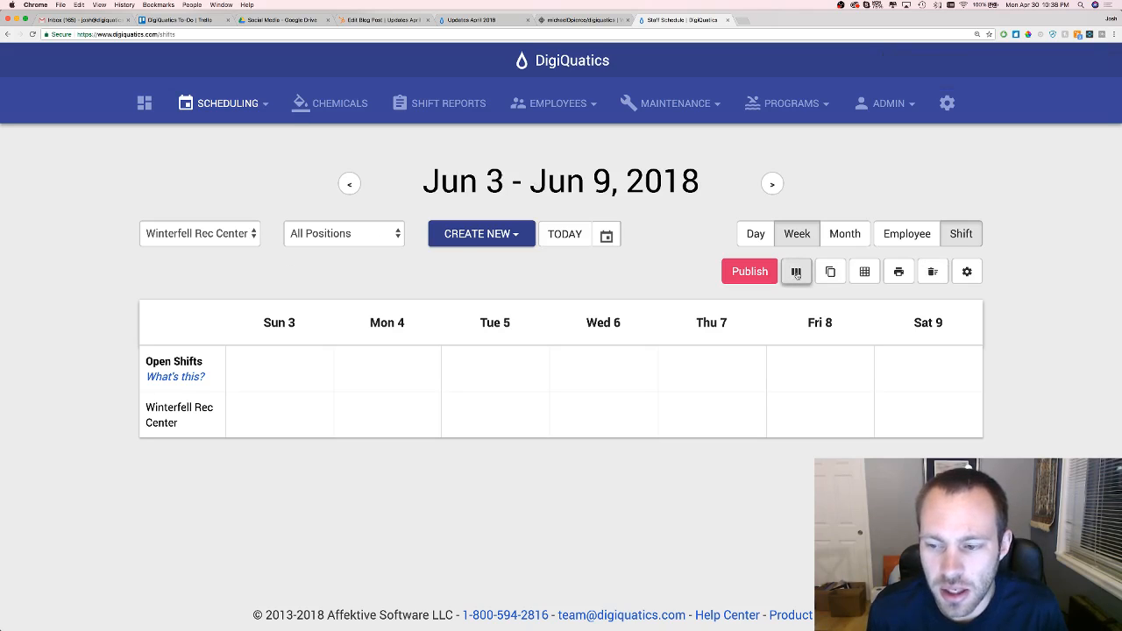
# Load the Summer Week A template into the June 3–9 week and refresh that week's schedule.
pyautogui.click(795, 273)
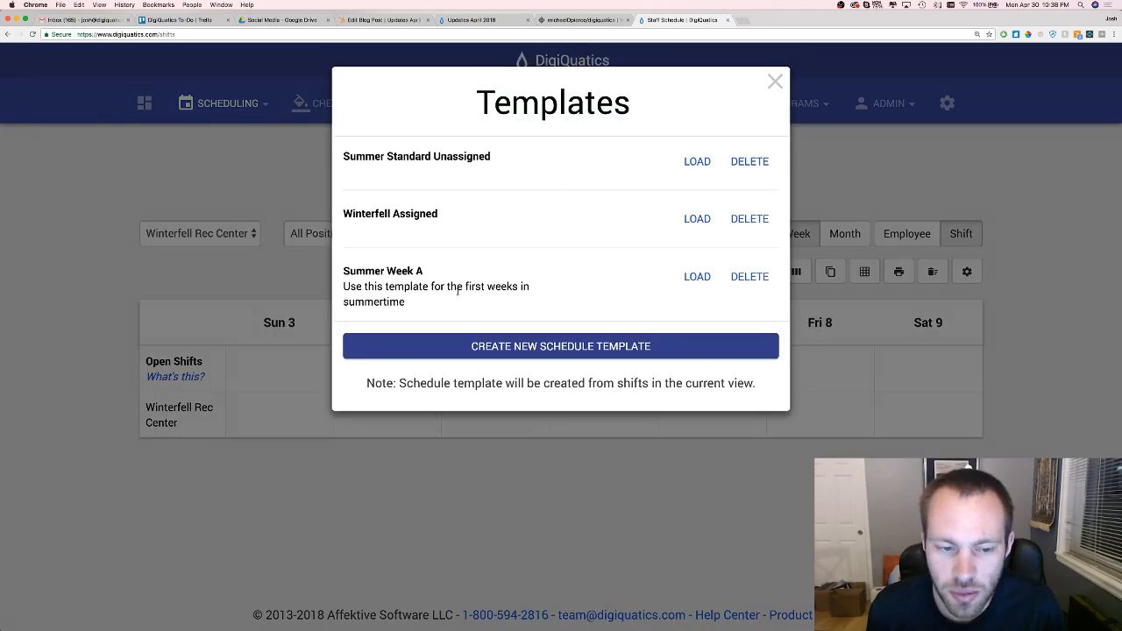
pyautogui.click(698, 277)
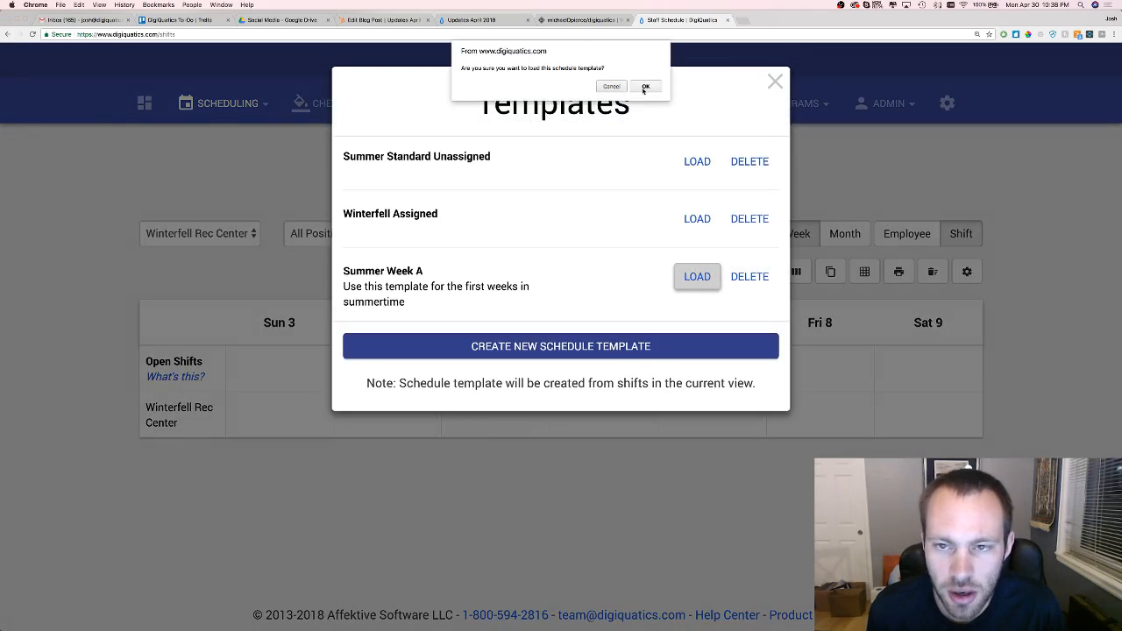
pyautogui.click(644, 87)
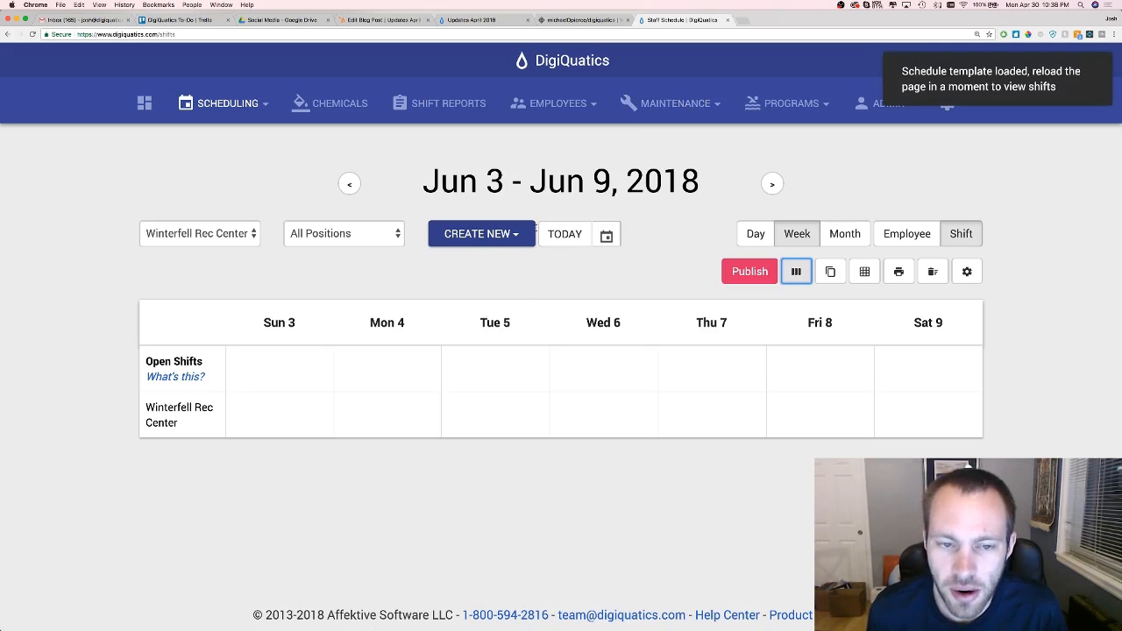
pyautogui.click(350, 184)
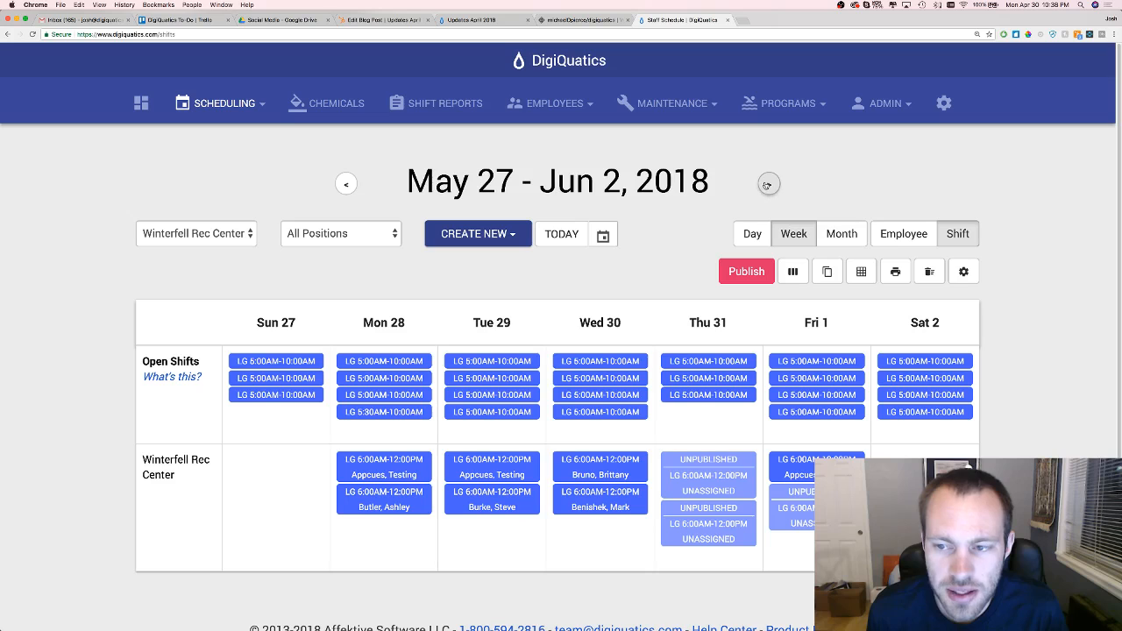
pyautogui.click(771, 184)
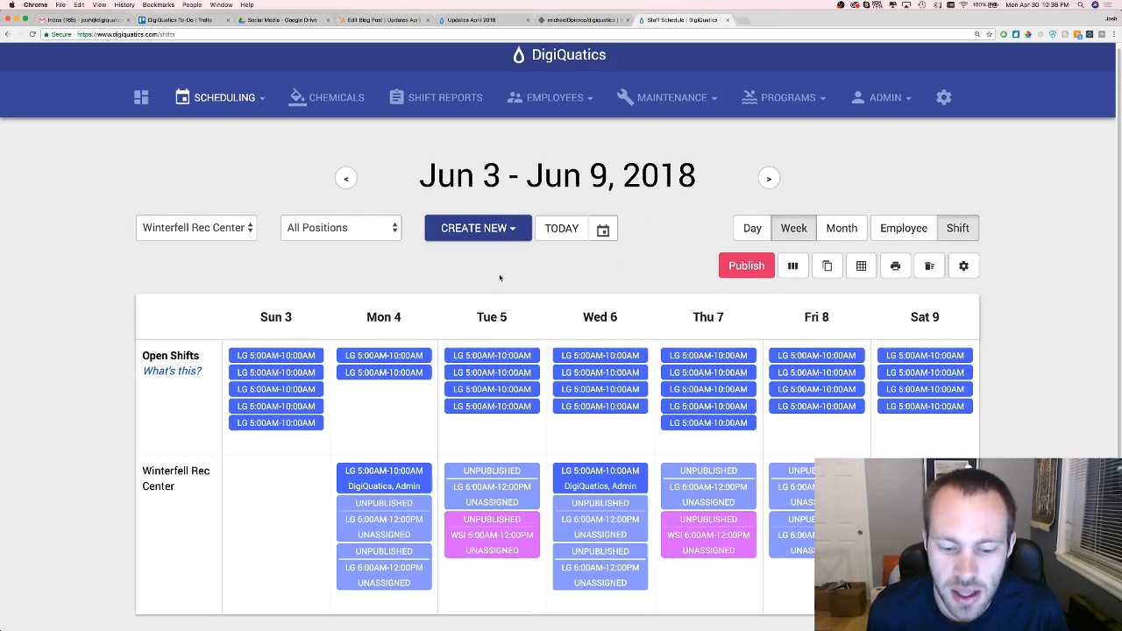
# Assign an employee to the unassigned 6:00am–12:00pm lifeguard shift on Thursday, June 7 and save the shift.
pyautogui.scroll(-2, 496, 272)
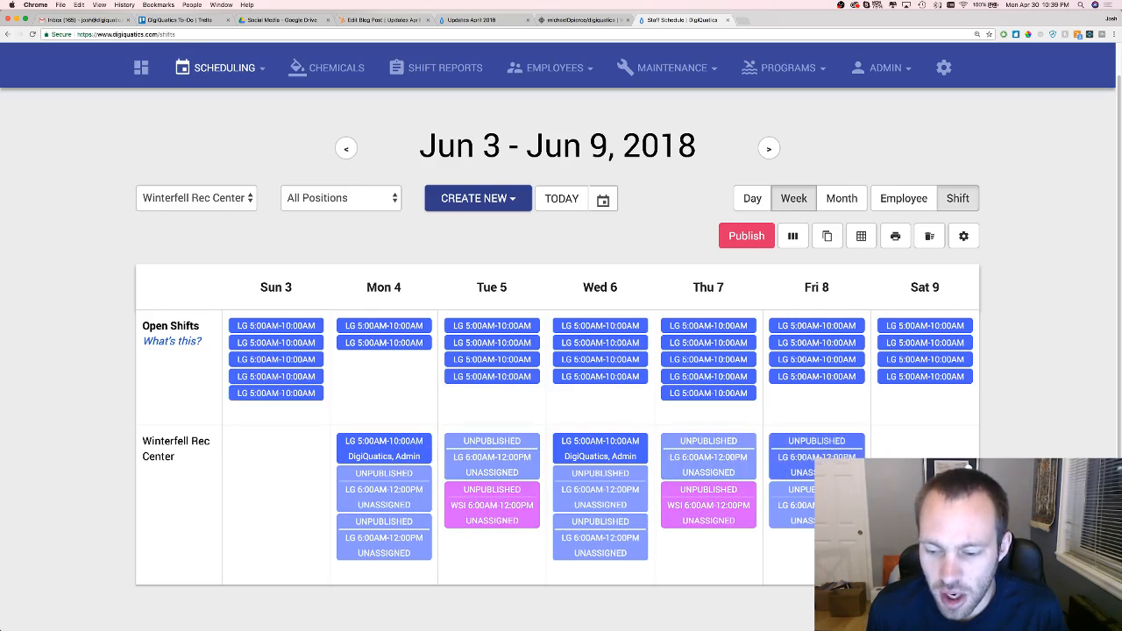
pyautogui.click(741, 457)
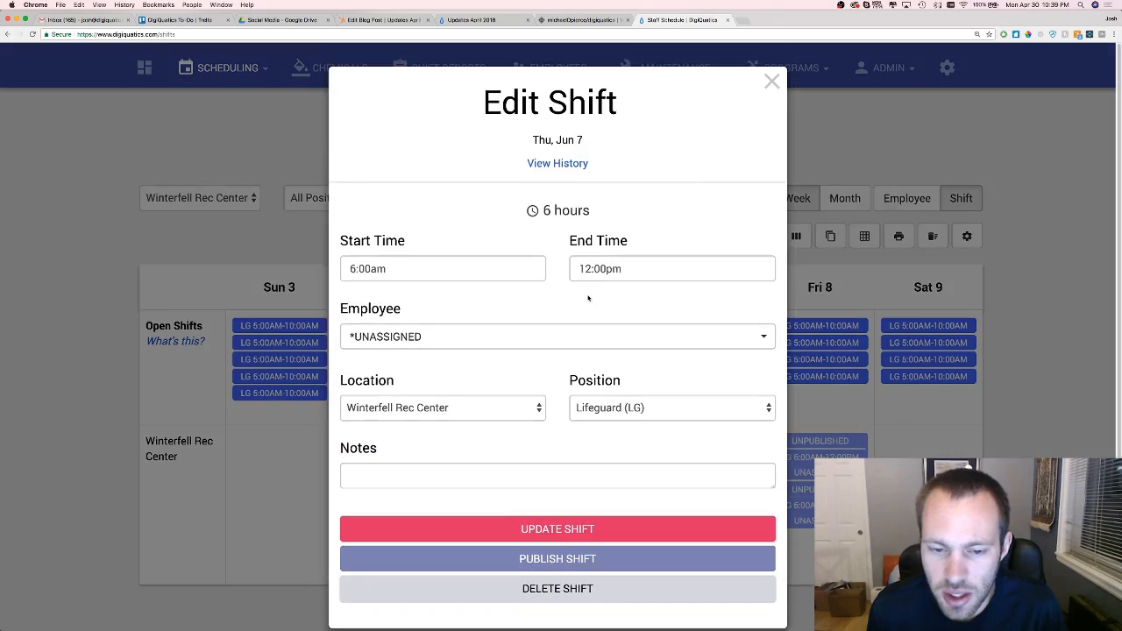
pyautogui.click(563, 340)
pyautogui.click(544, 421)
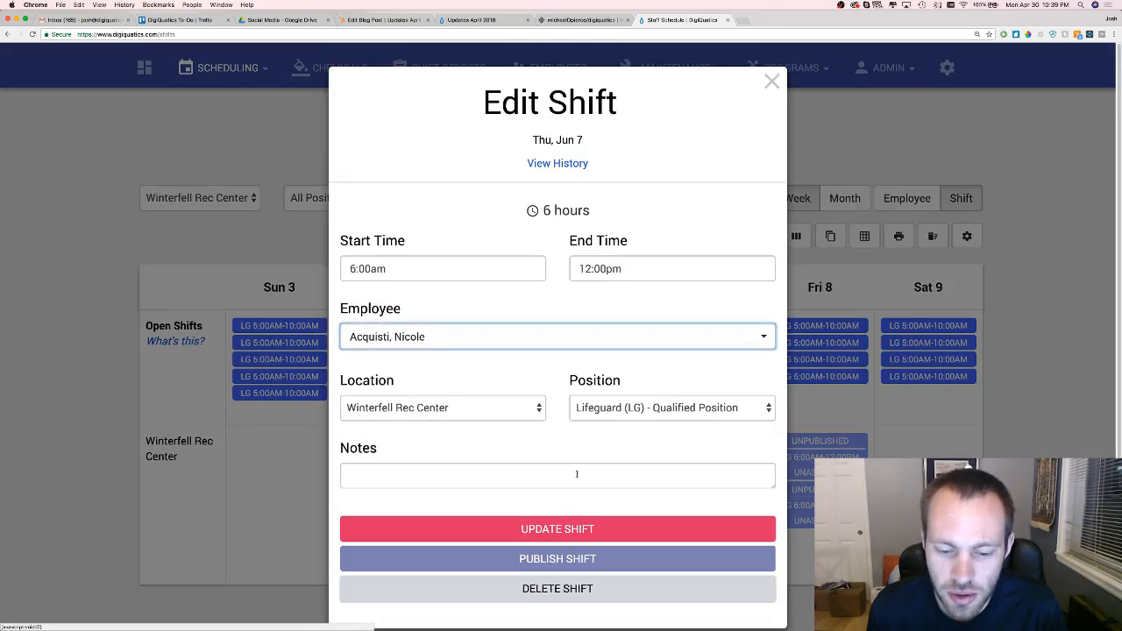
pyautogui.click(581, 525)
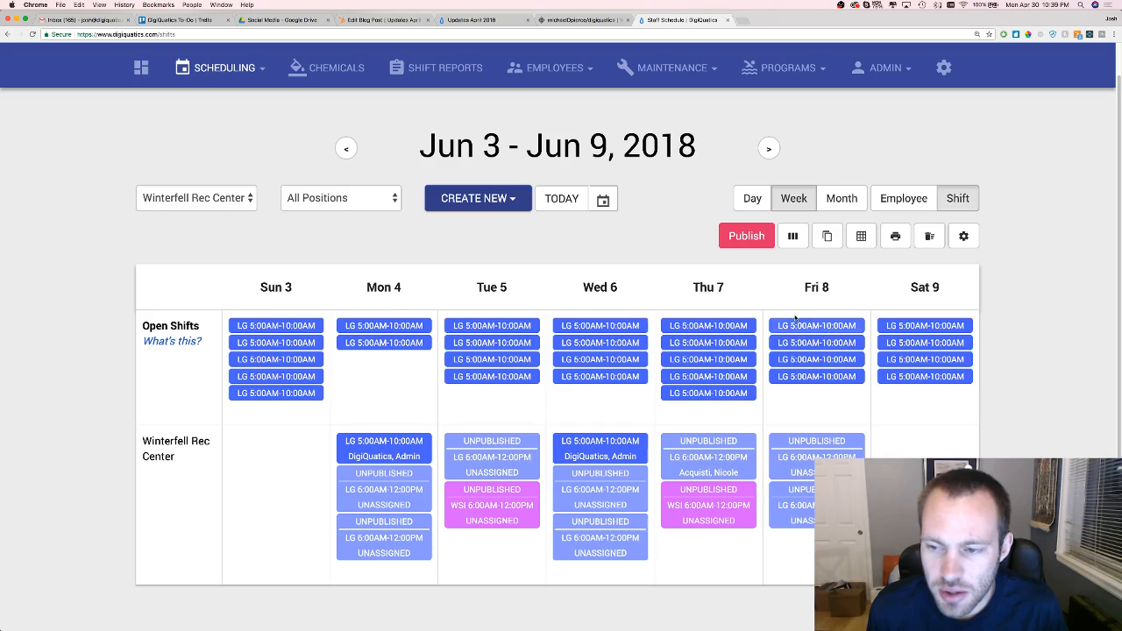
# Review the list of saved schedule templates, then close it.
pyautogui.click(793, 235)
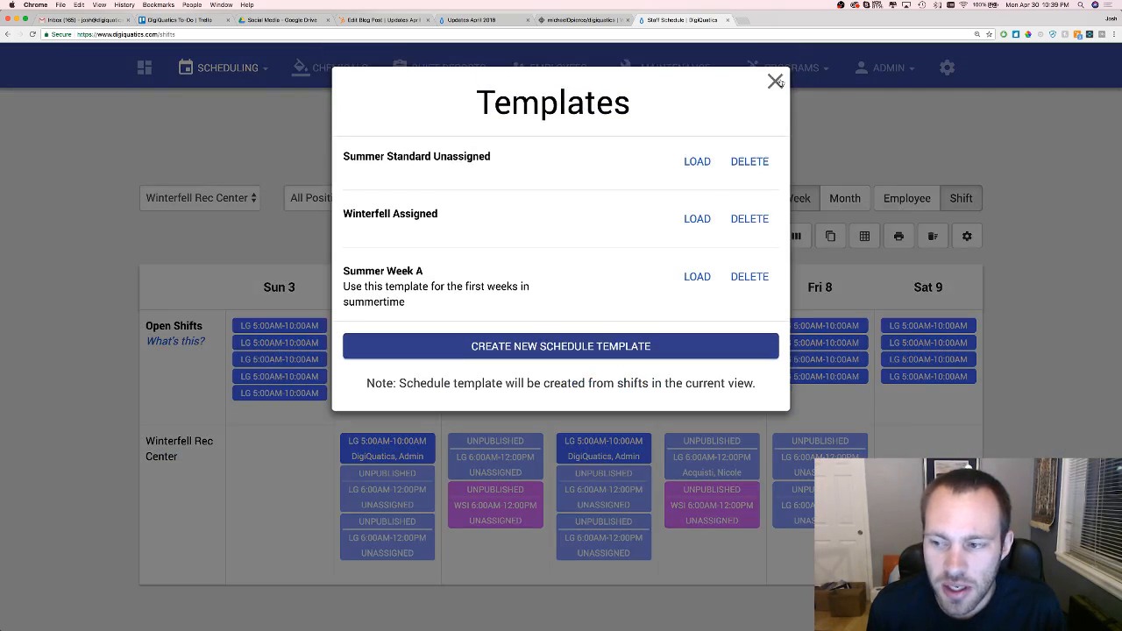
pyautogui.click(776, 82)
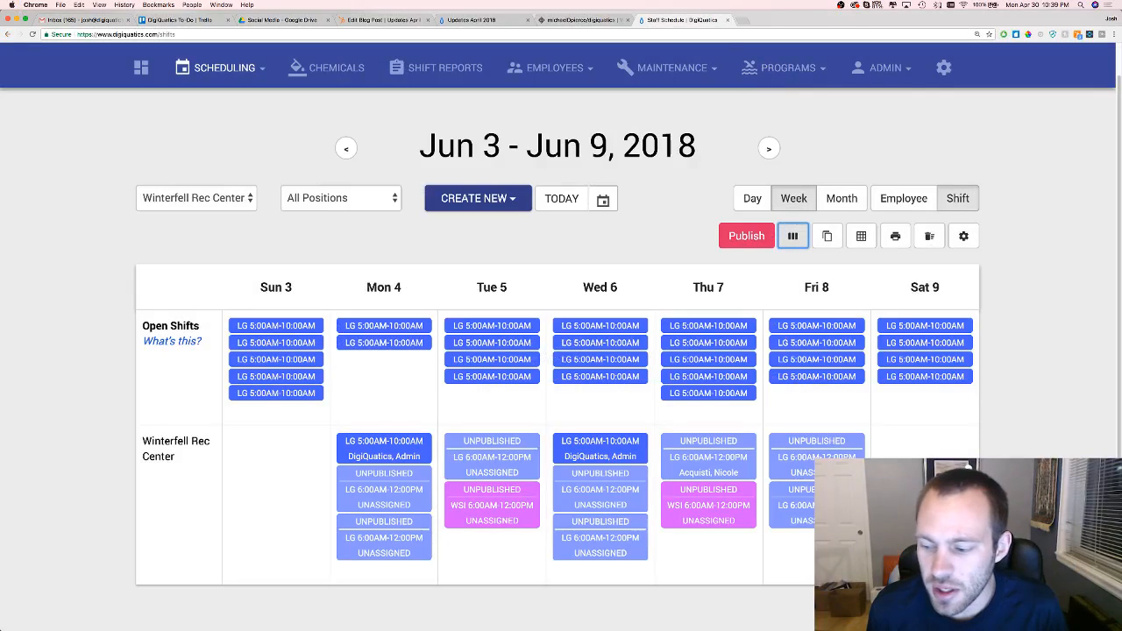